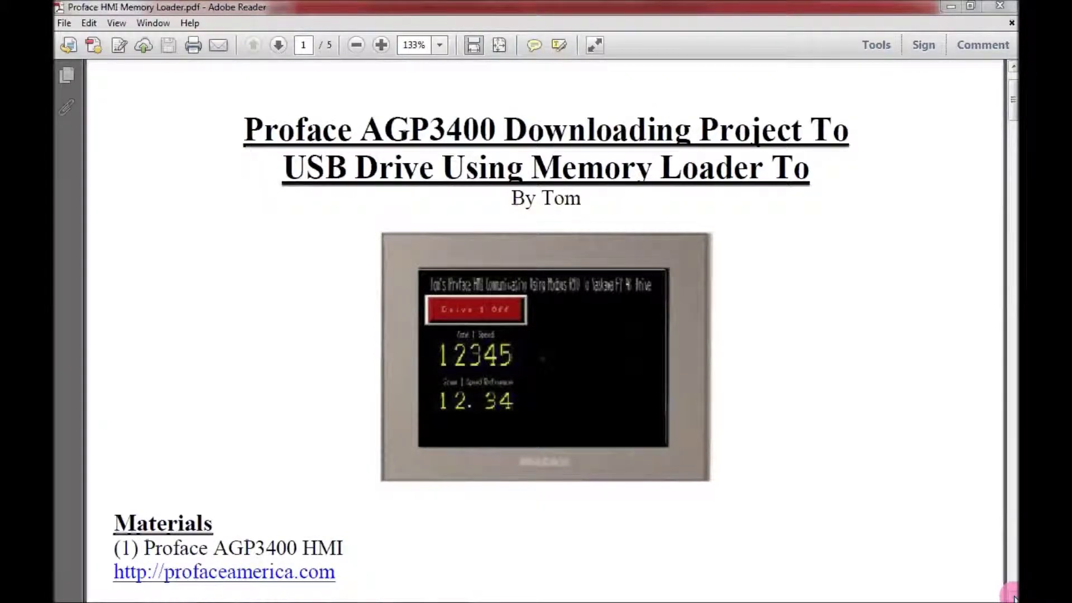
# Step: Scroll the tutorial PDF to page 2, showing Materials, Project Description and Step 1
pyautogui.scroll(-5, 1013, 598)
pyautogui.scroll(-3, 1013, 593)
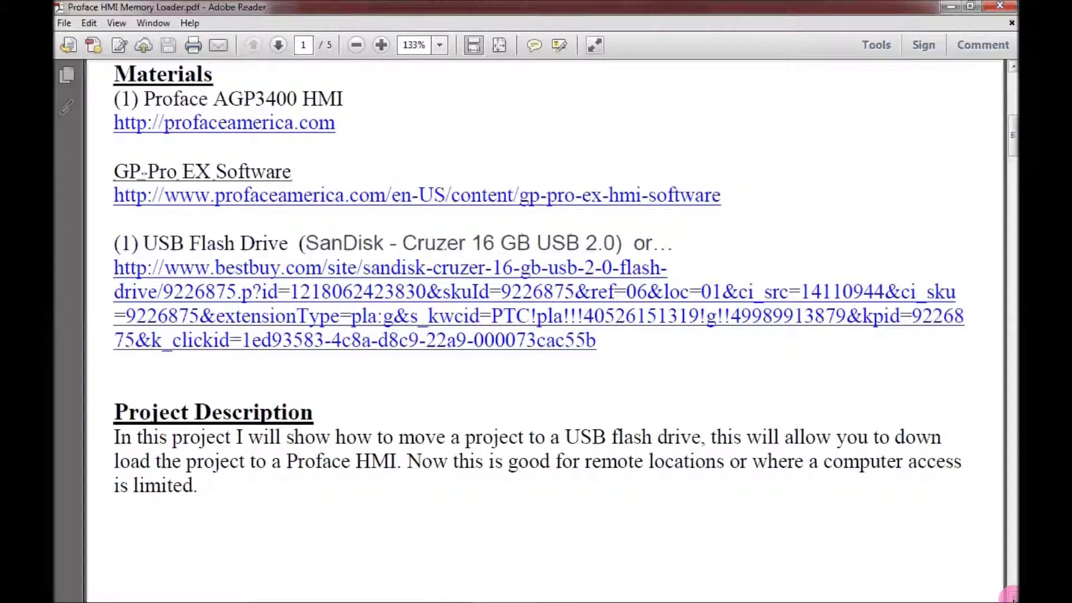
pyautogui.scroll(-1, 1012, 597)
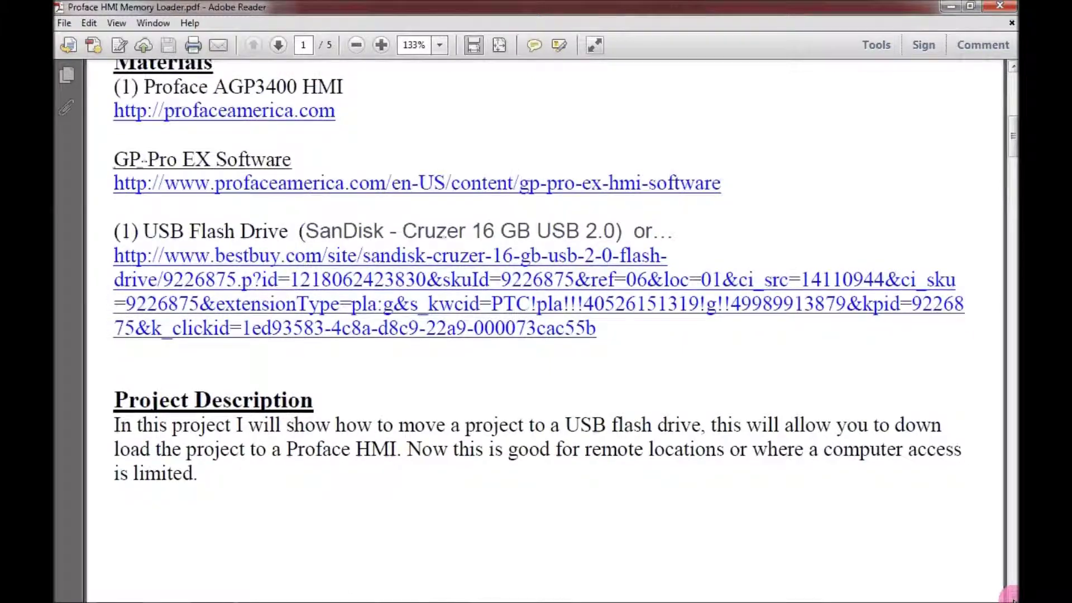
# Step: Read through the tutorial's steps and figures on pages 2 to 5
pyautogui.scroll(-5, 1011, 596)
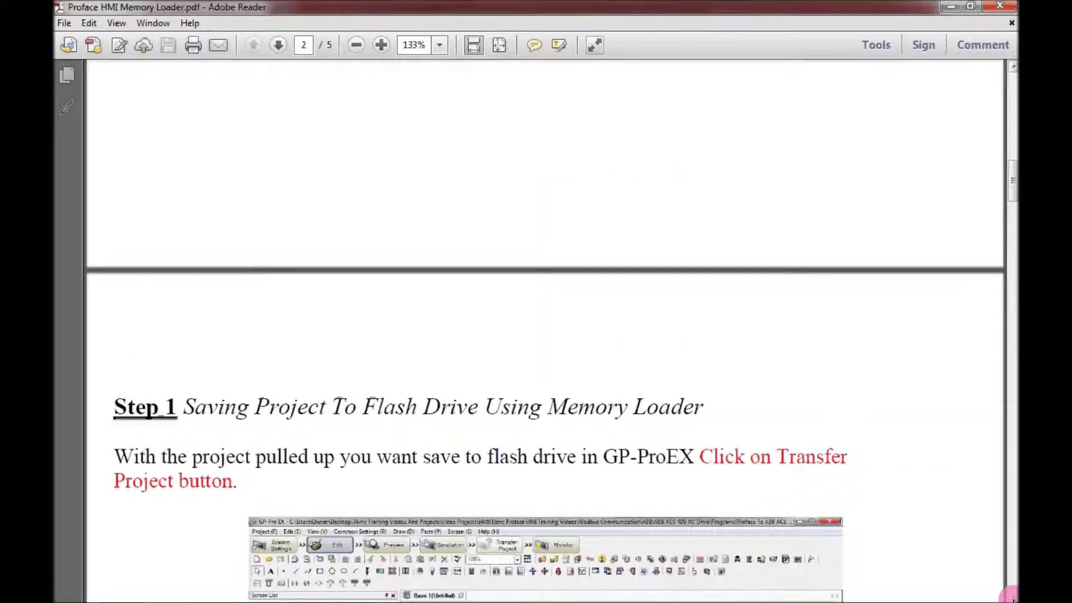
pyautogui.scroll(-5, 1012, 596)
pyautogui.scroll(-1, 1012, 597)
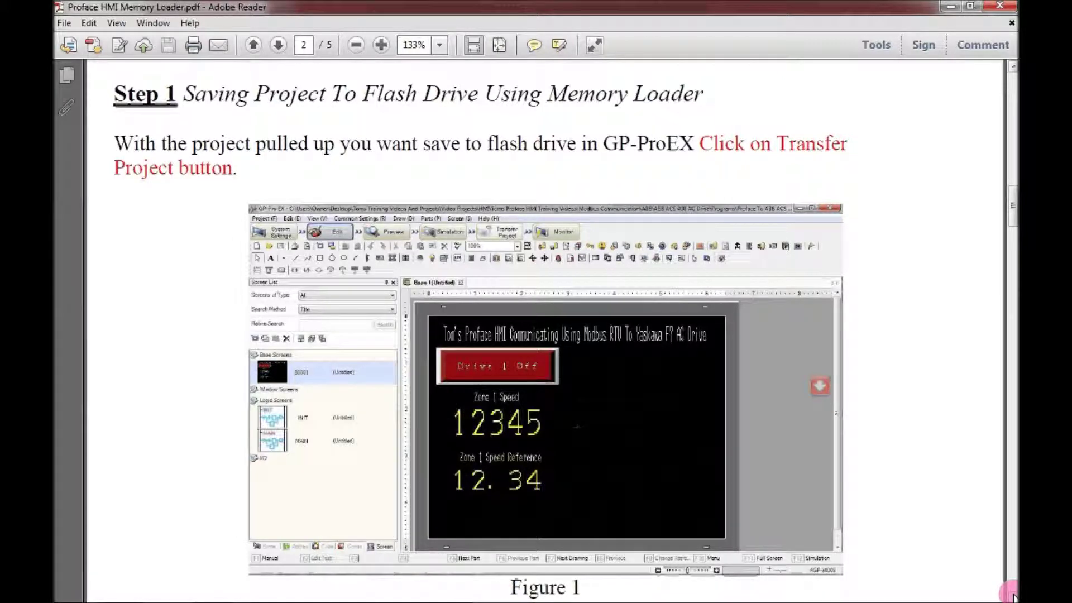
pyautogui.scroll(-10, 1012, 597)
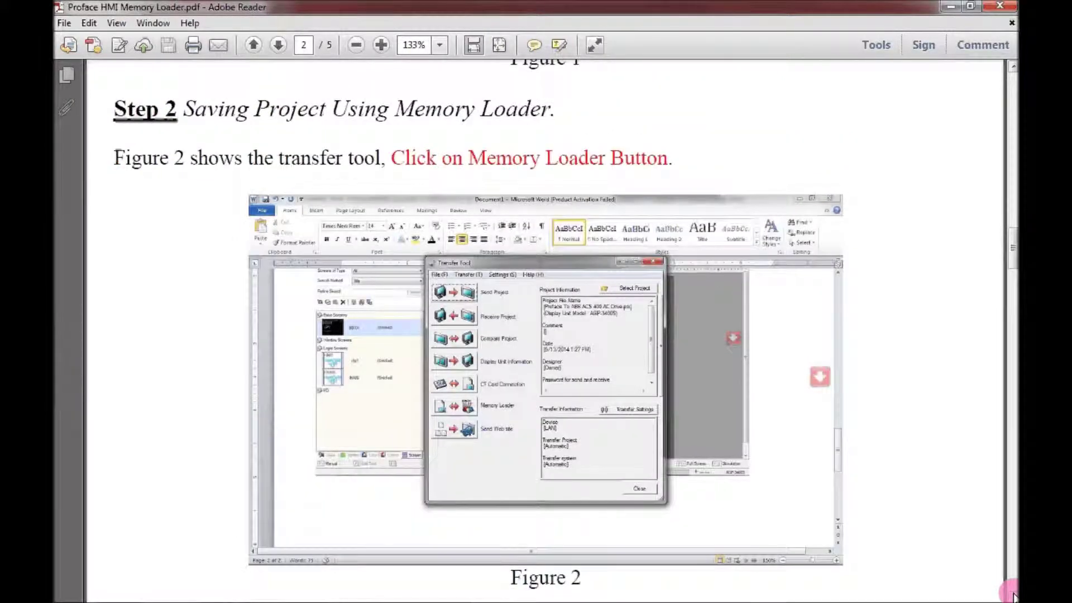
pyautogui.scroll(-2, 1013, 598)
pyautogui.scroll(-10, 1012, 596)
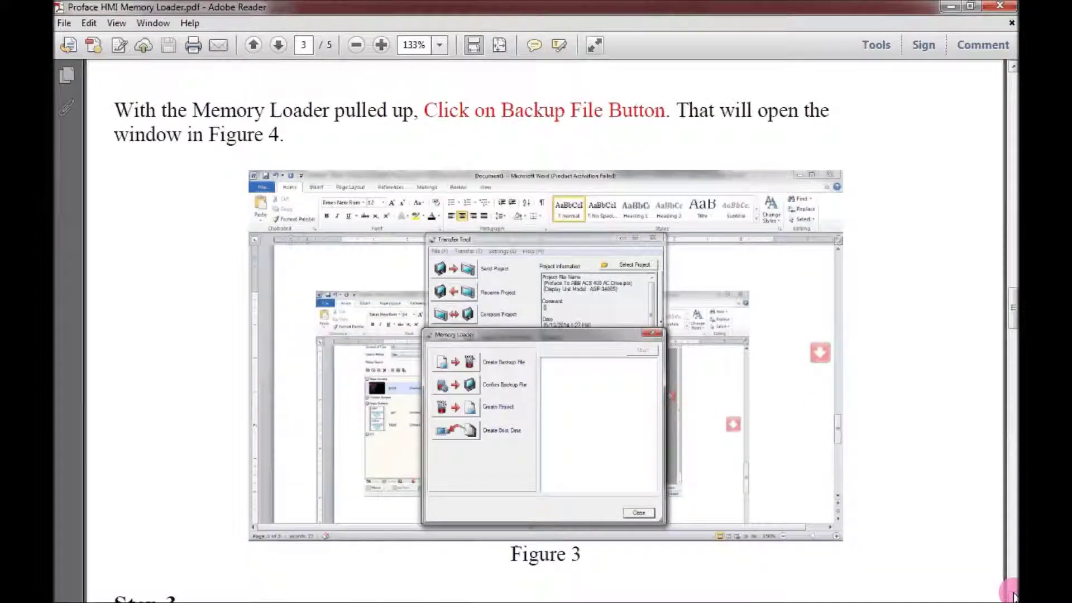
pyautogui.scroll(-1, 1013, 598)
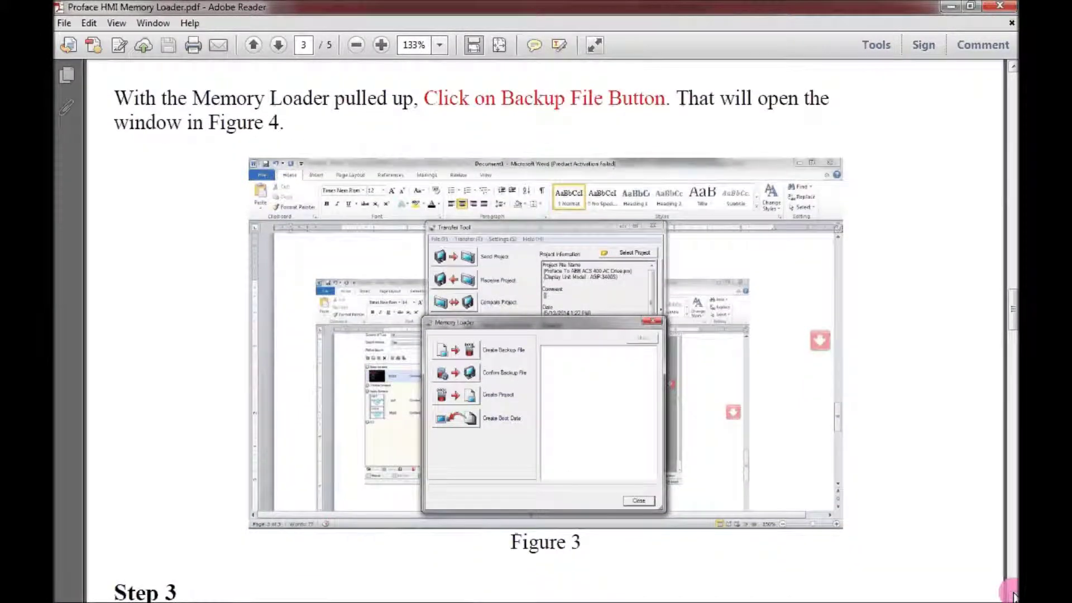
pyautogui.scroll(-10, 1013, 597)
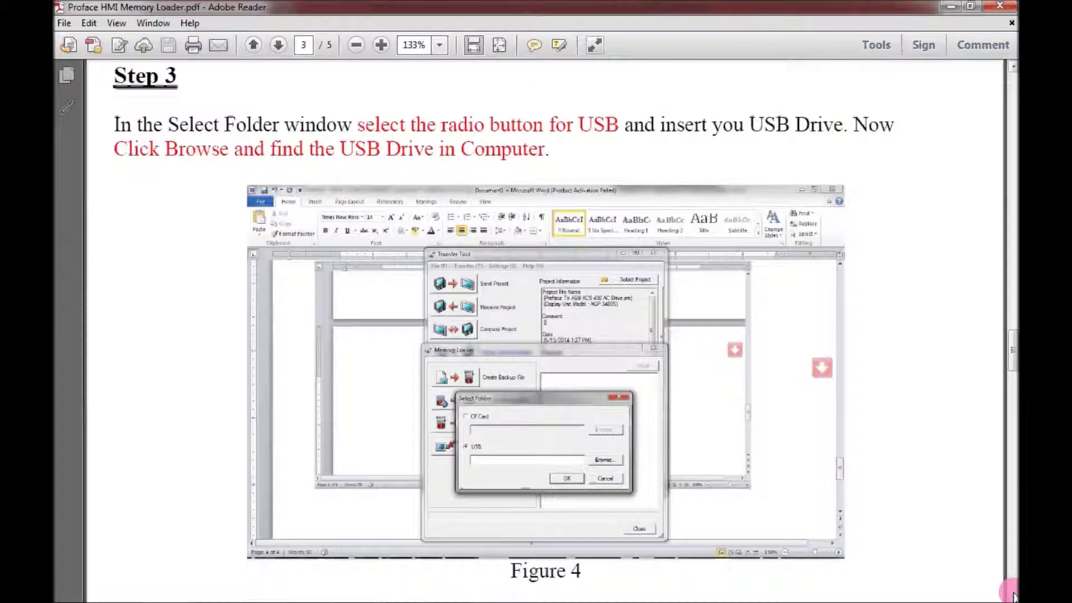
pyautogui.scroll(-2, 1013, 597)
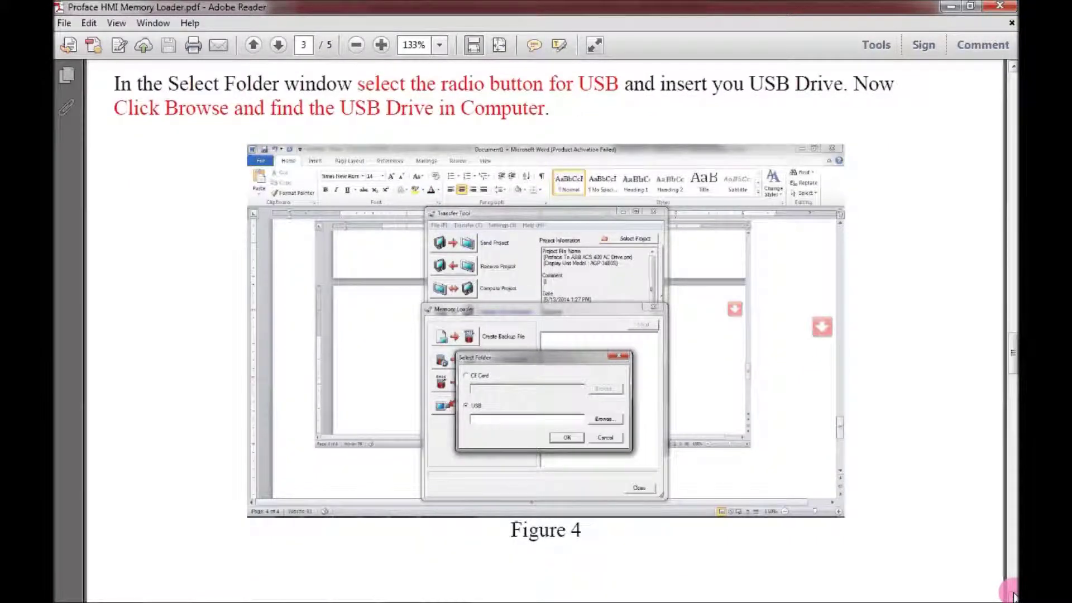
pyautogui.scroll(-10, 1013, 597)
pyautogui.scroll(-1, 1013, 596)
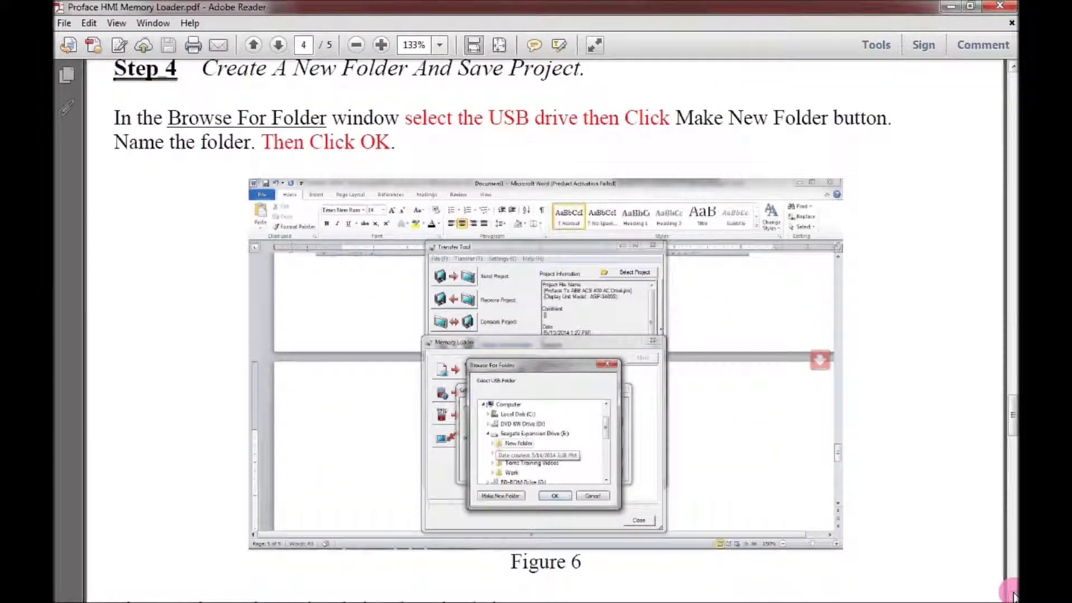
pyautogui.scroll(-10, 1013, 597)
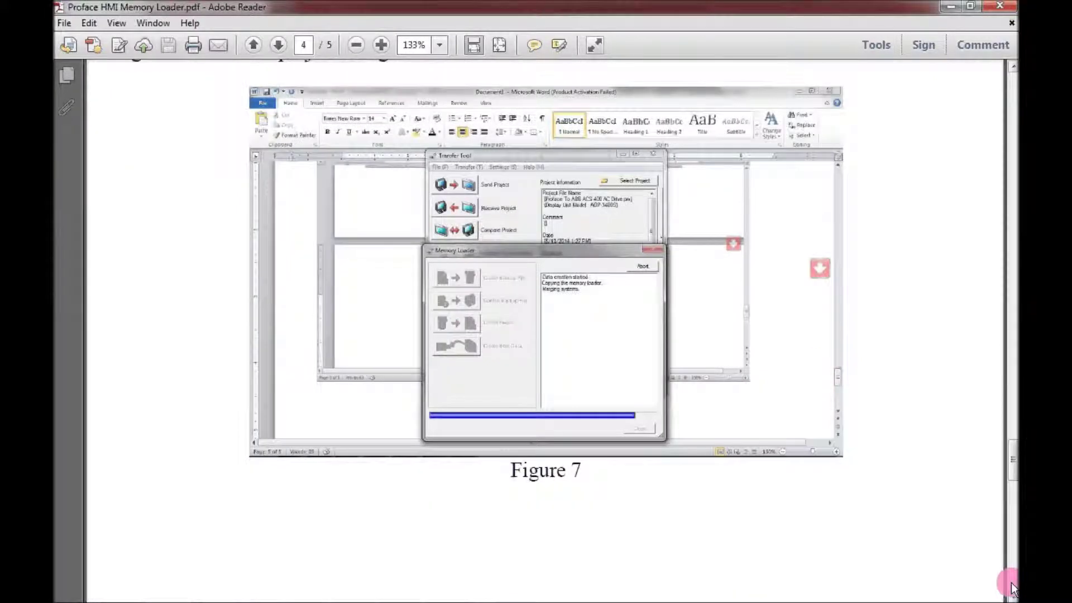
# Step: Review Figure 9 on the last page, then return to the title page, page 1
pyautogui.scroll(2, 1013, 589)
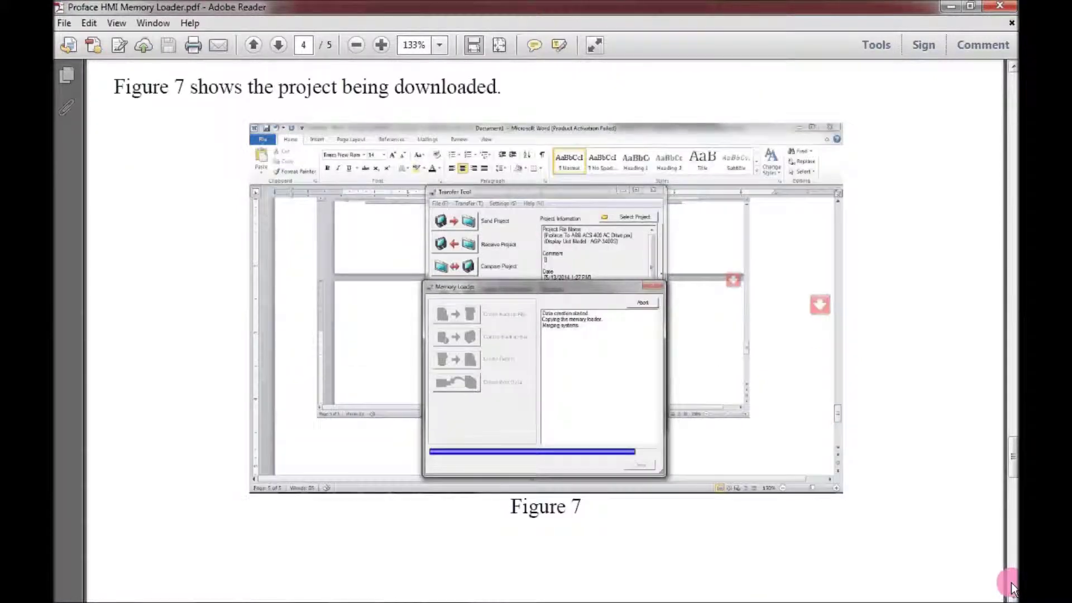
pyautogui.scroll(-15, 1013, 588)
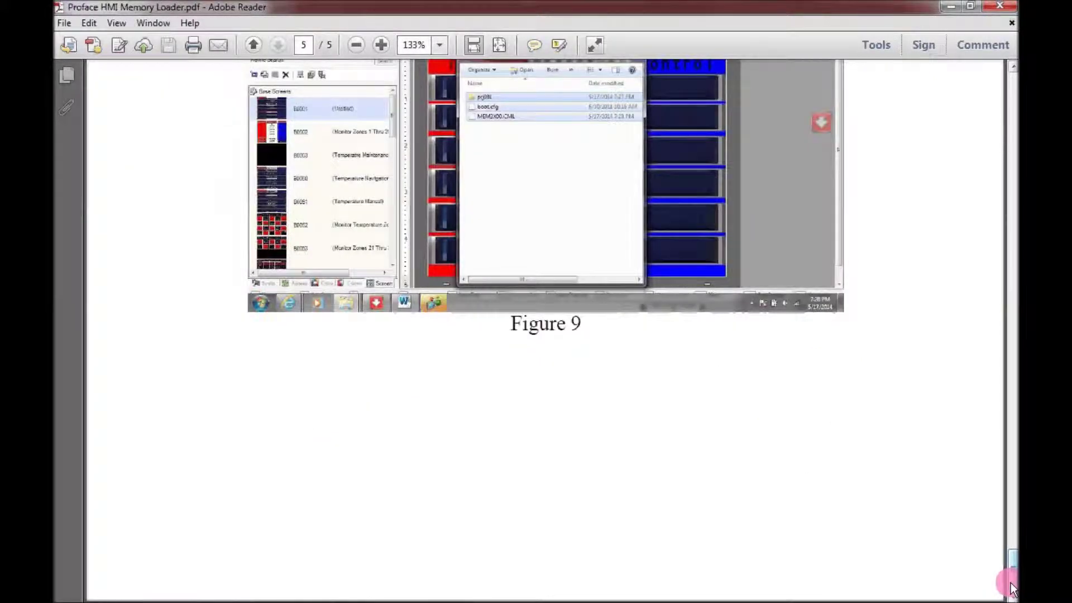
pyautogui.scroll(10, 1011, 547)
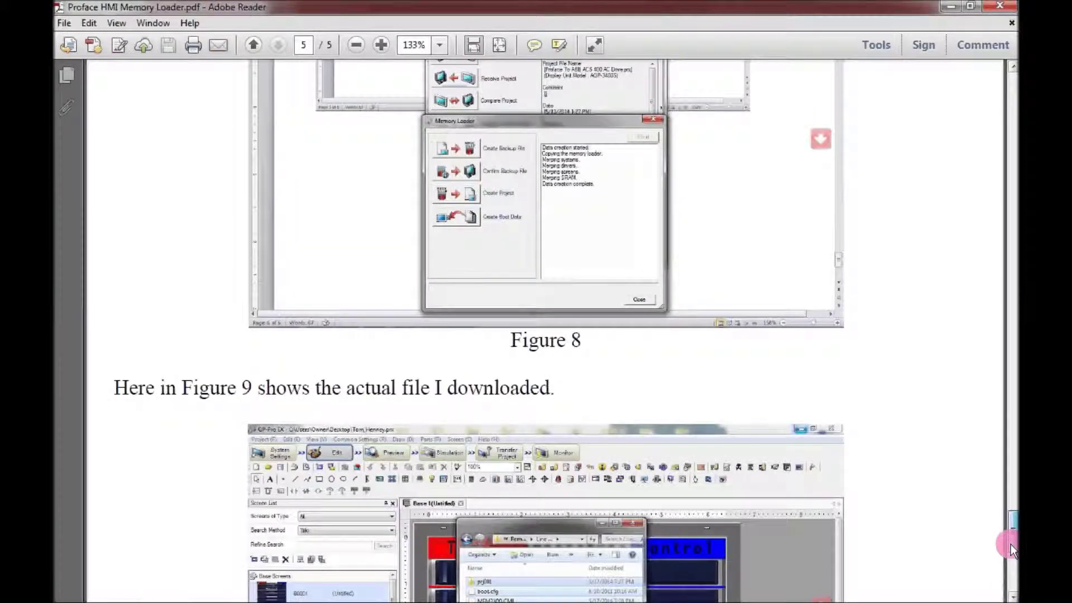
pyautogui.moveTo(1011, 545); pyautogui.dragTo(1011, 407)
pyautogui.press('Home')
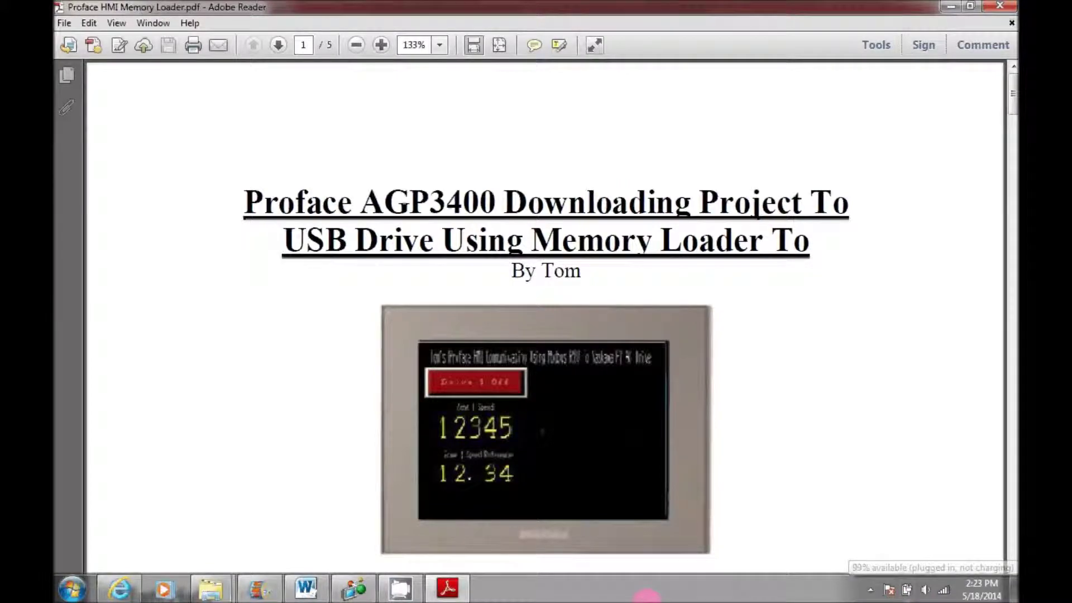
# Step: Bring GP-Pro EX forward and open the Transfer Tool's Memory Loader
pyautogui.click(354, 586)
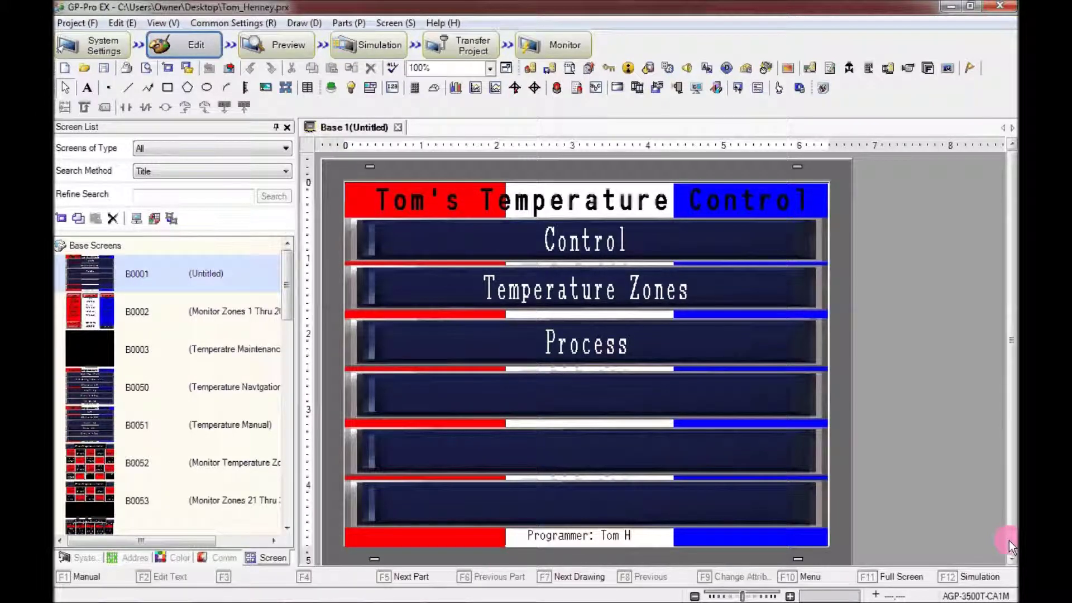
pyautogui.click(470, 44)
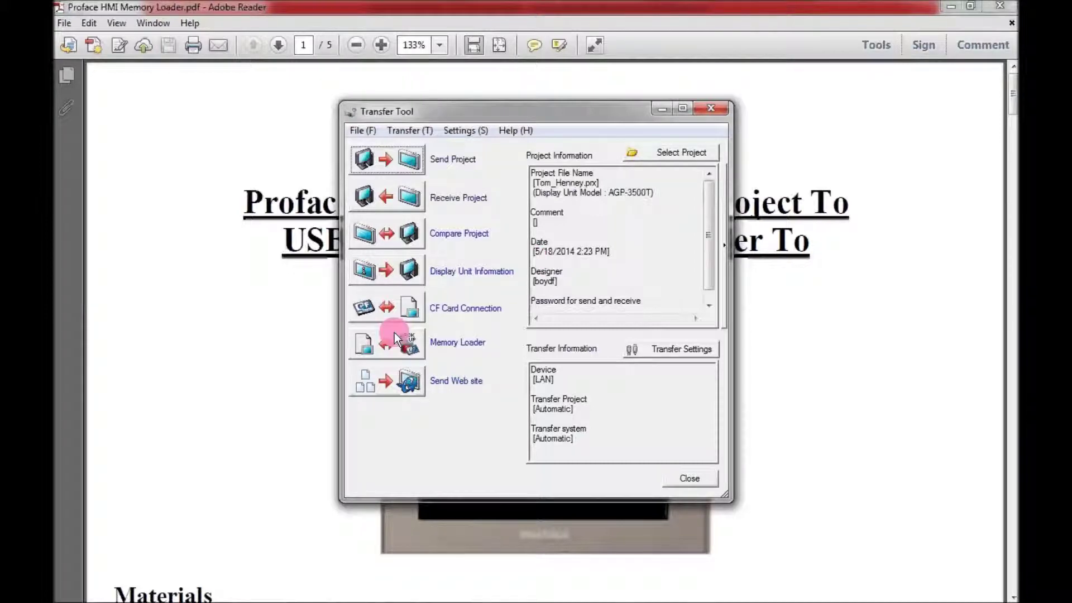
pyautogui.click(388, 347)
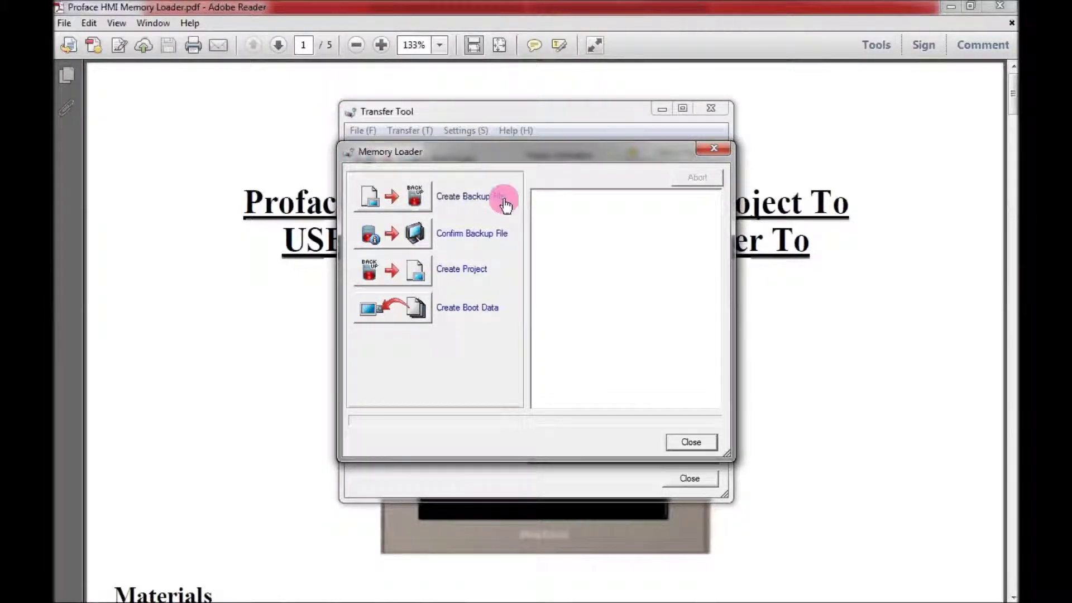
# Step: Start Create Backup File with USB as the destination, and browse for its folder
pyautogui.click(403, 196)
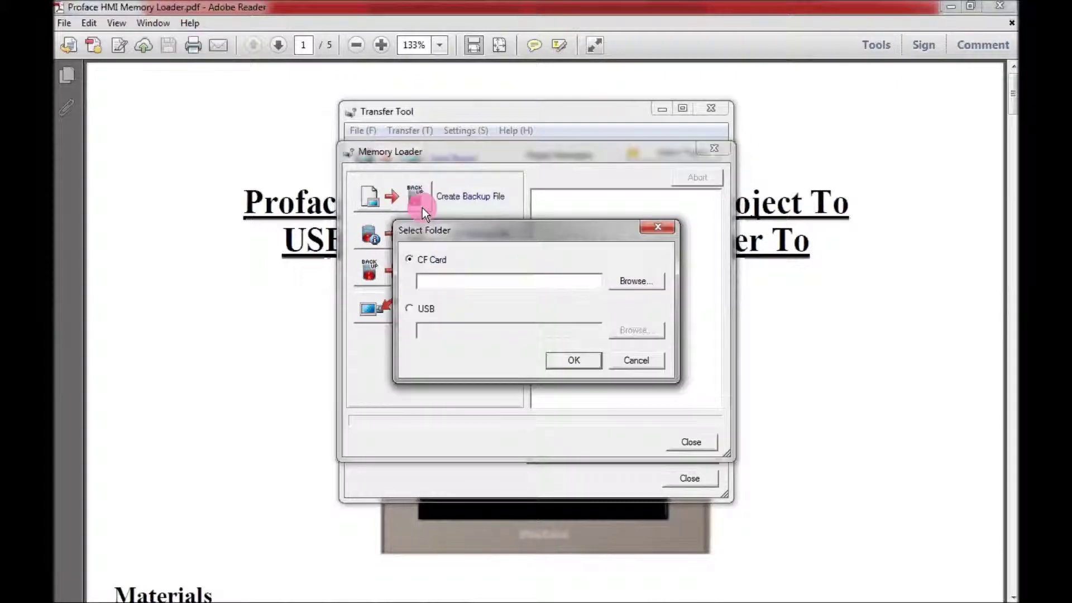
pyautogui.click(410, 308)
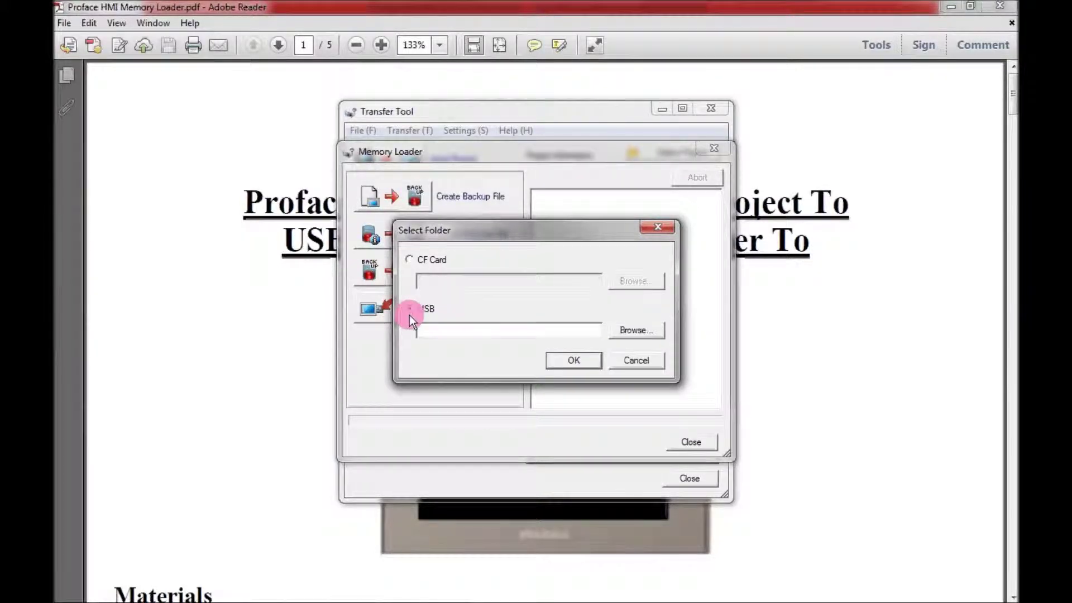
pyautogui.click(627, 331)
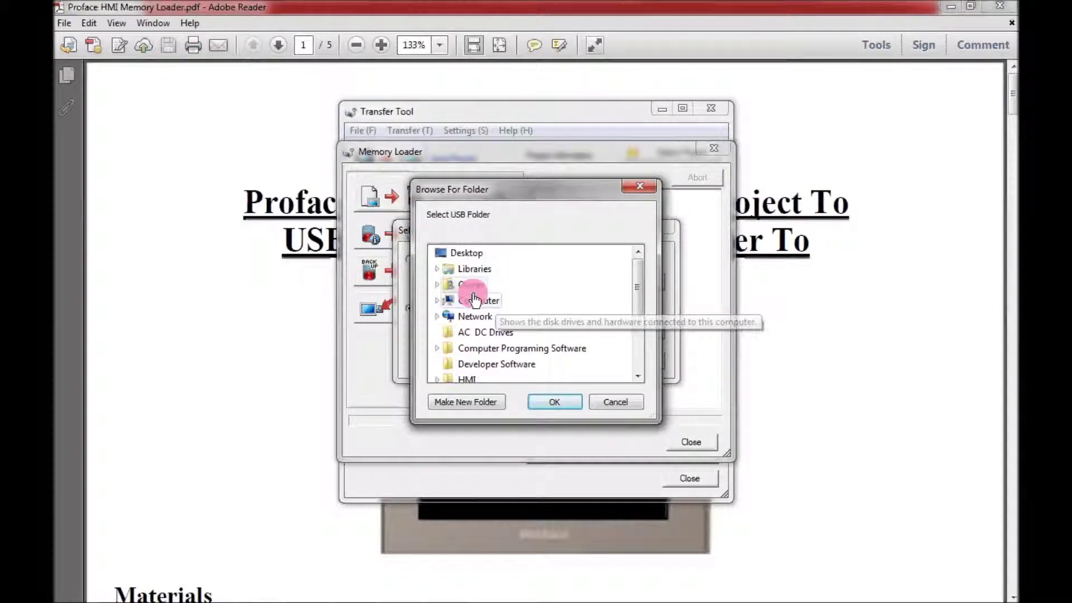
# Step: Choose Removable Disk (F:) so the USB path reads F:\, then create the backup
pyautogui.click(442, 301)
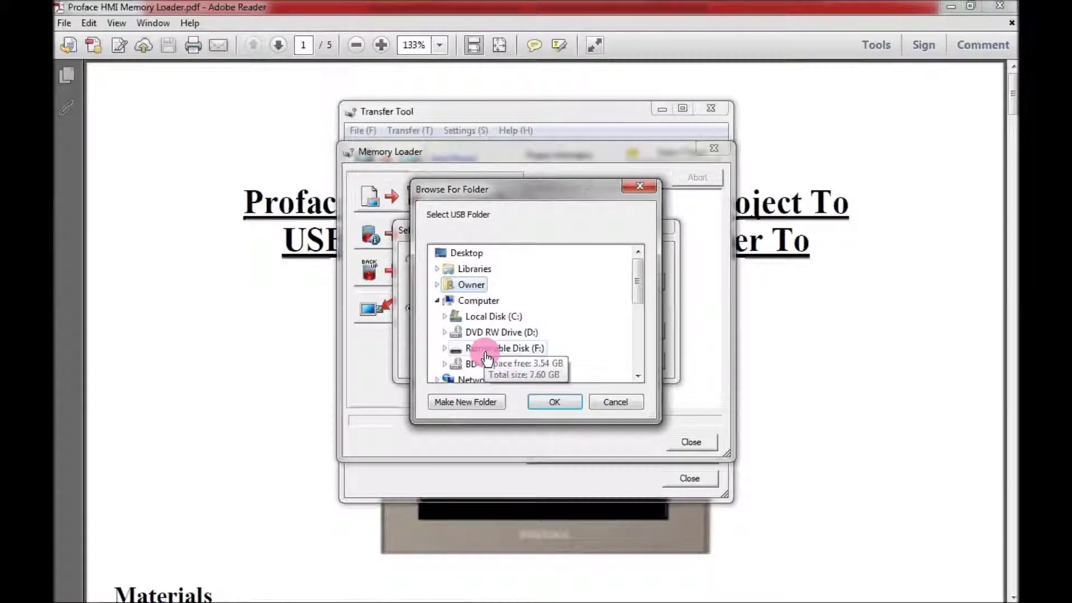
pyautogui.click(515, 353)
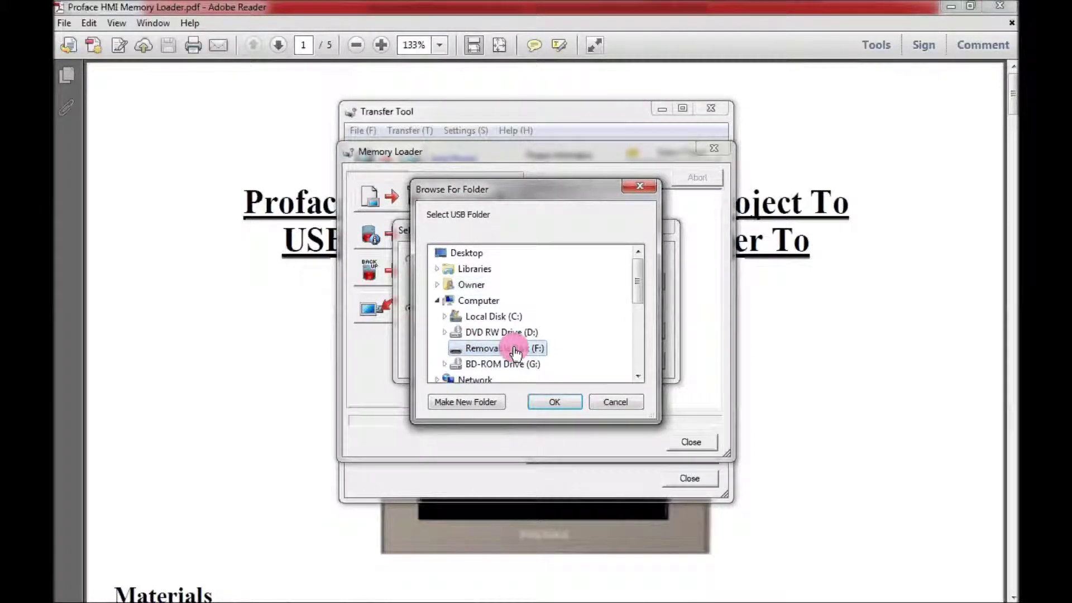
pyautogui.click(553, 402)
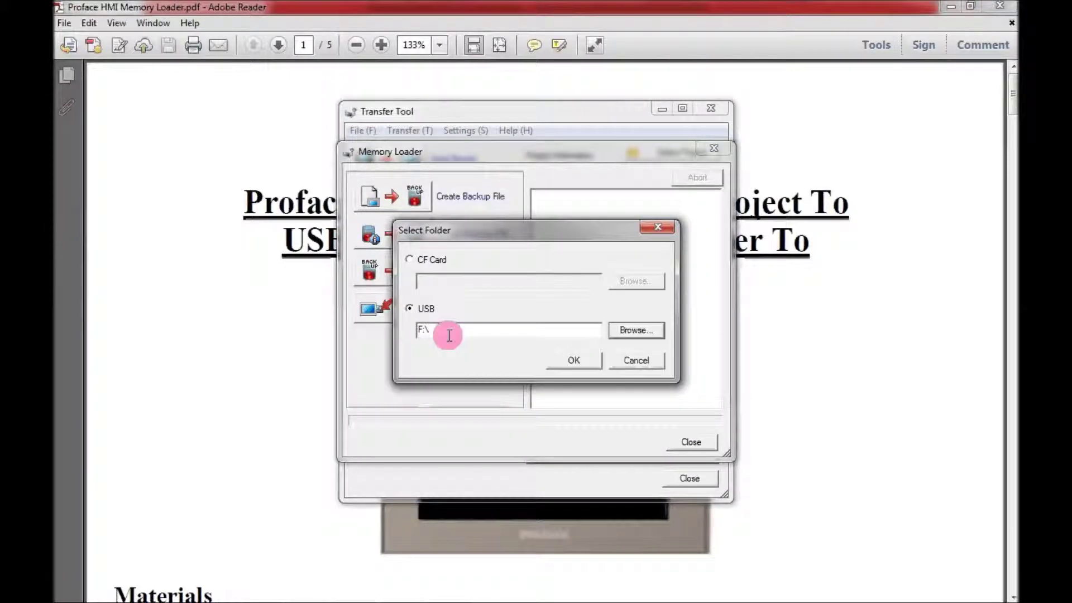
pyautogui.click(448, 333)
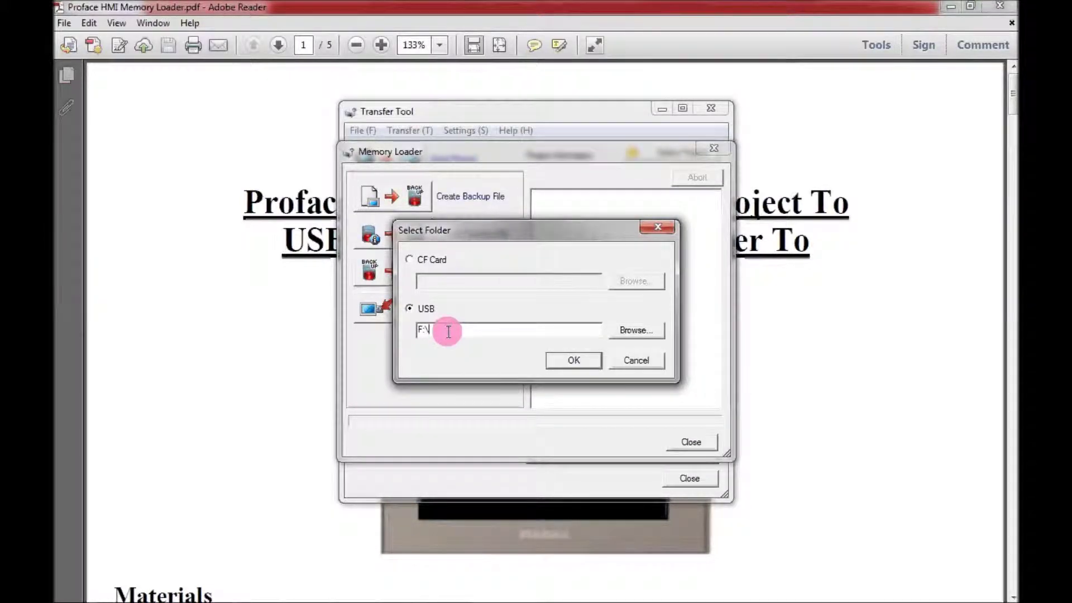
pyautogui.click(575, 358)
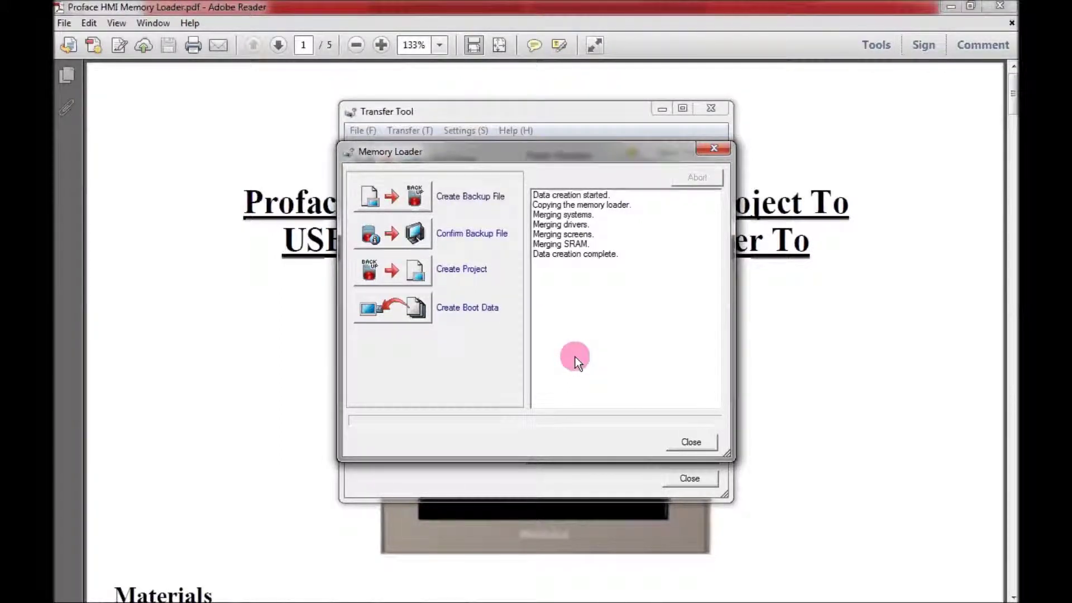
# Step: Close the finished Memory Loader and Transfer Tool, and minimize the PDF tutorial
pyautogui.click(691, 441)
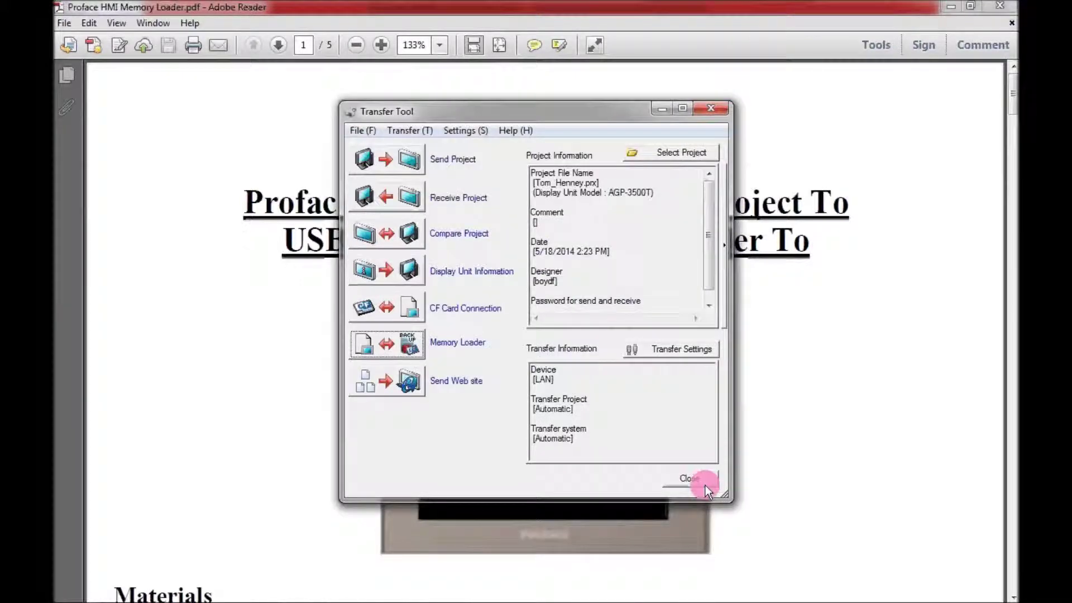
pyautogui.click(702, 483)
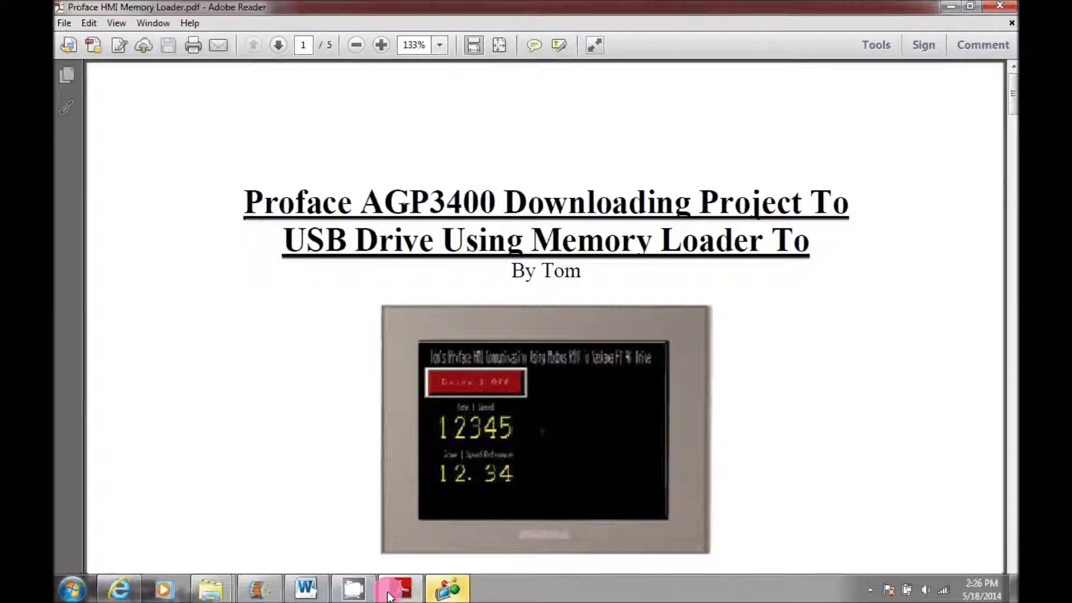
pyautogui.click(389, 592)
# Step: Open Removable Disk (F:) in Explorer and select the backup files boot.cfg, prj001 and MEM3X00.CML
pyautogui.moveTo(215, 595)
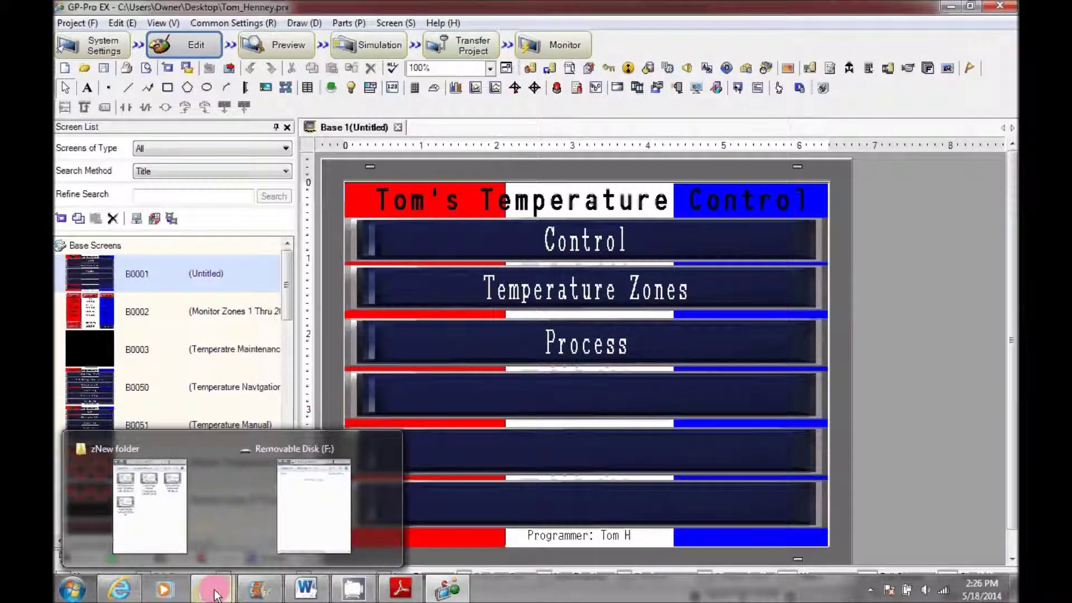
pyautogui.click(314, 506)
pyautogui.hotkey('ctrl', 'a')
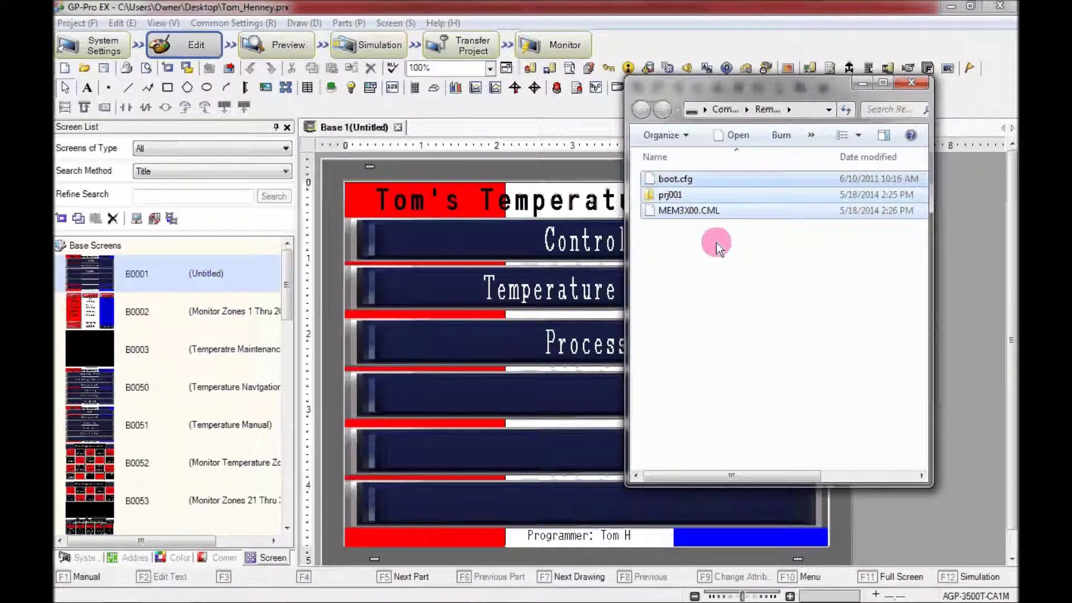